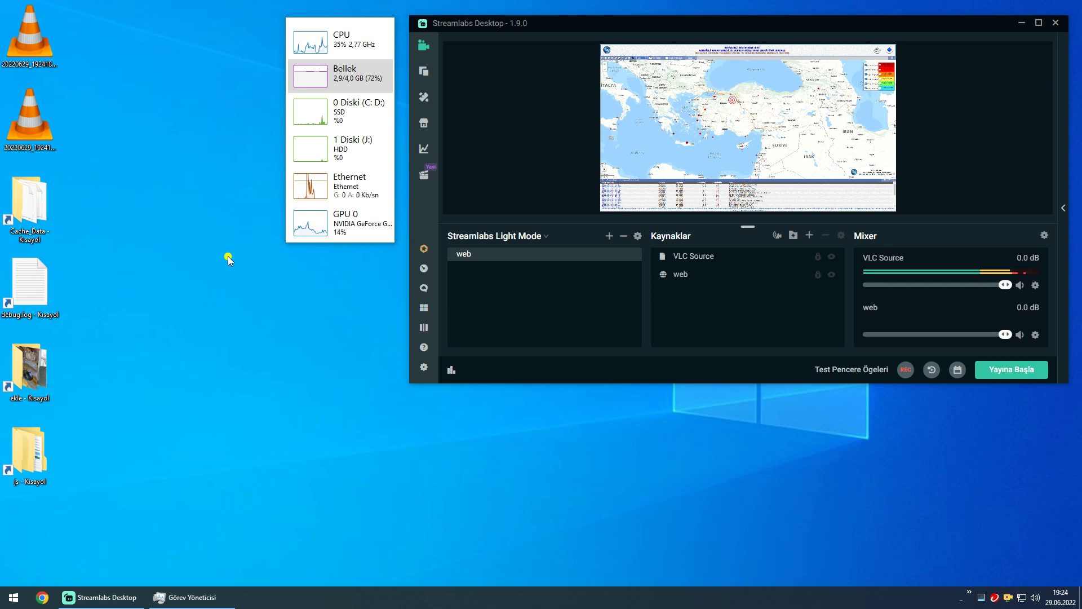
Step: Check the used and free space of drive C in its properties, then close File Explorer
key("super+e")
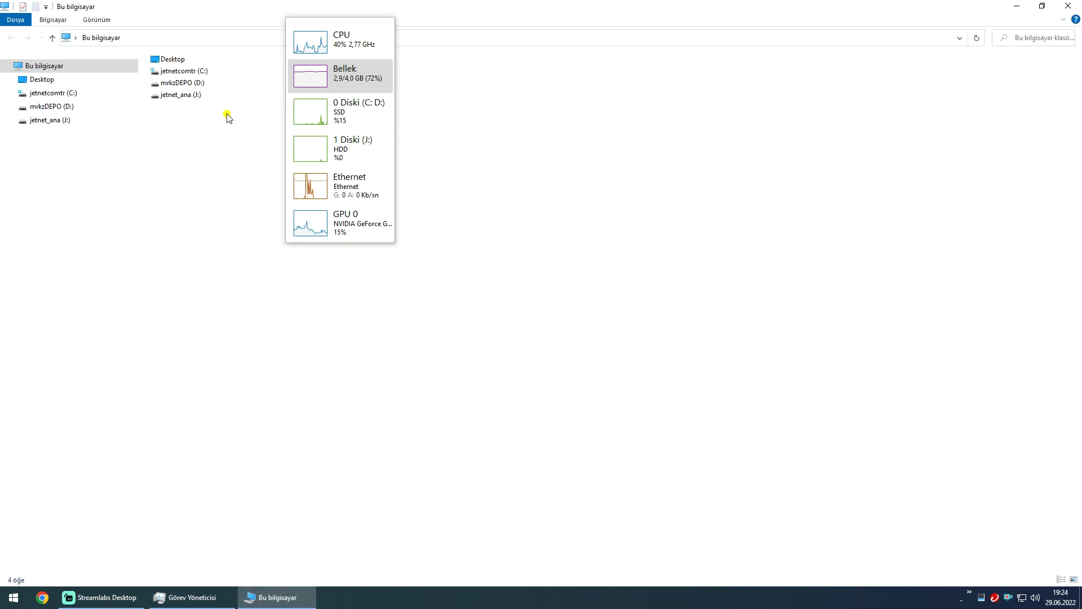
left_click(63, 95)
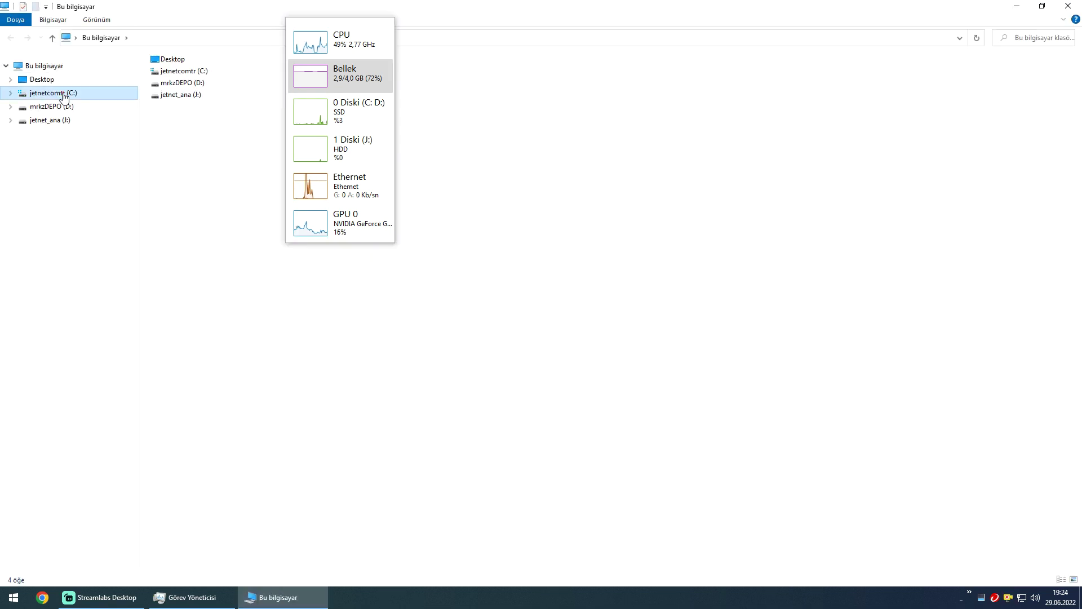
right_click(188, 285)
left_click(235, 411)
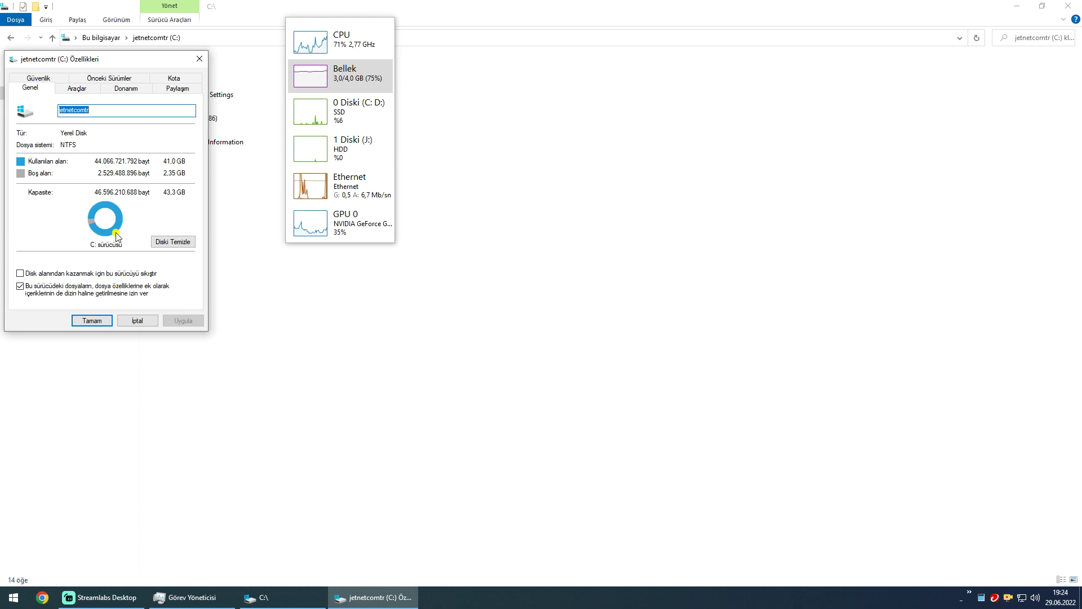
left_click(146, 321)
left_click(1067, 6)
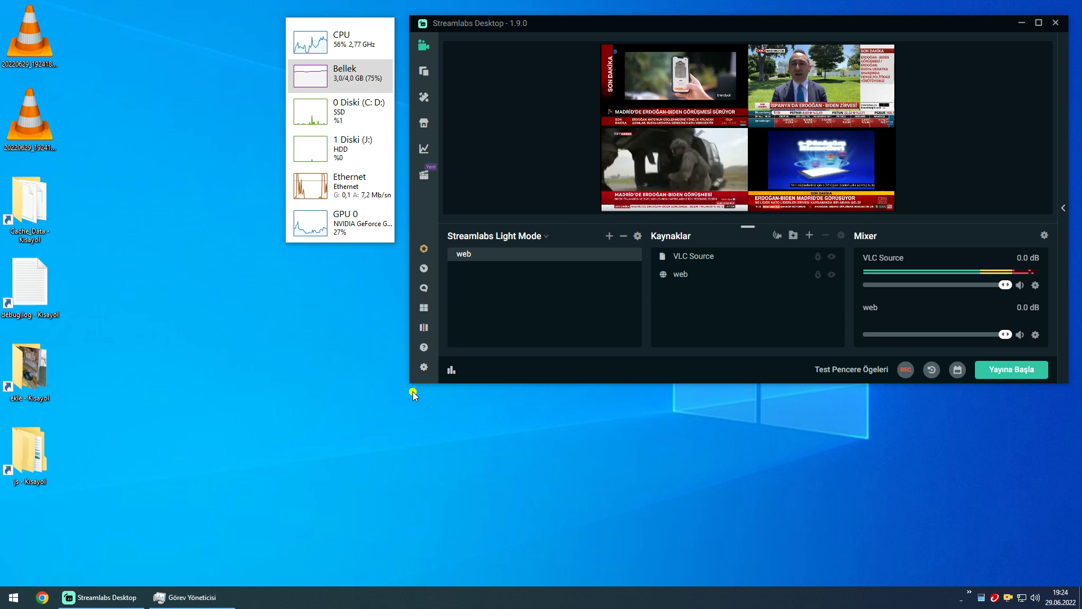
Step: Open the Windows Update page in Windows Settings and move the performance monitor clear of its content
key("super")
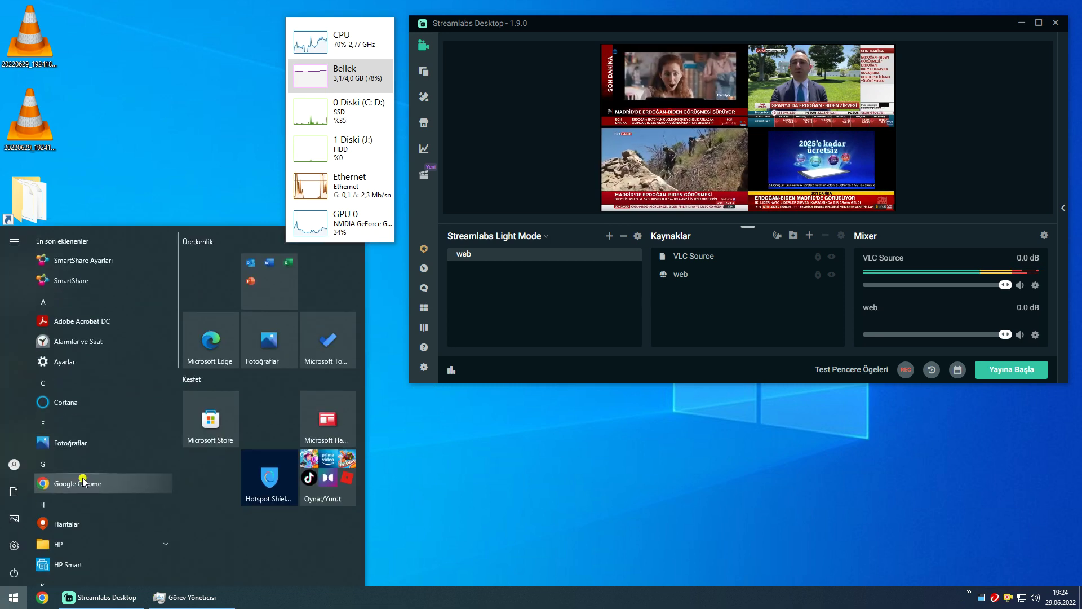
left_click(14, 545)
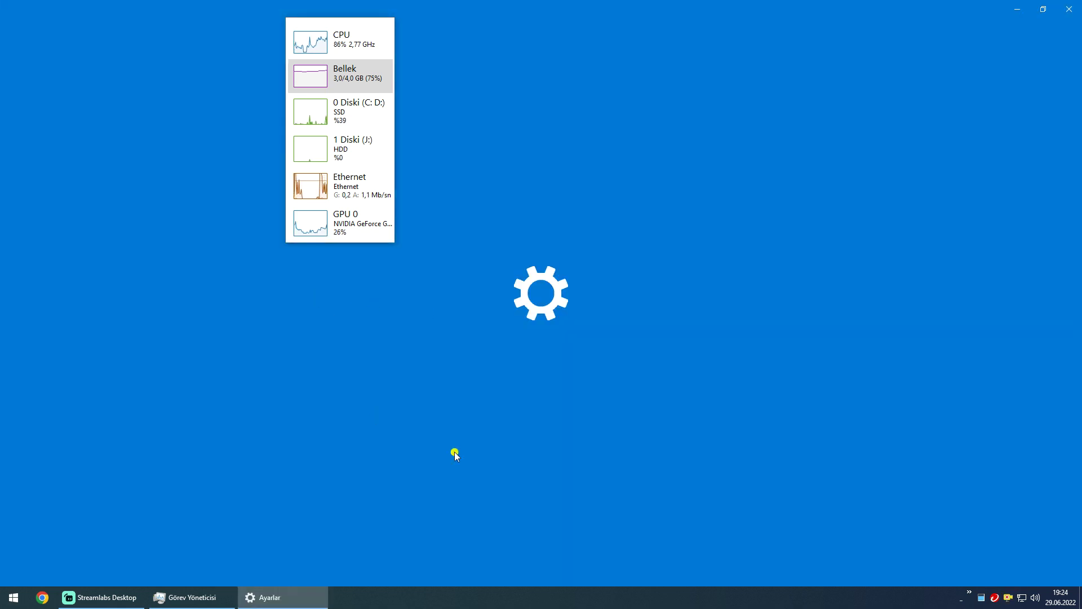
left_click(112, 597)
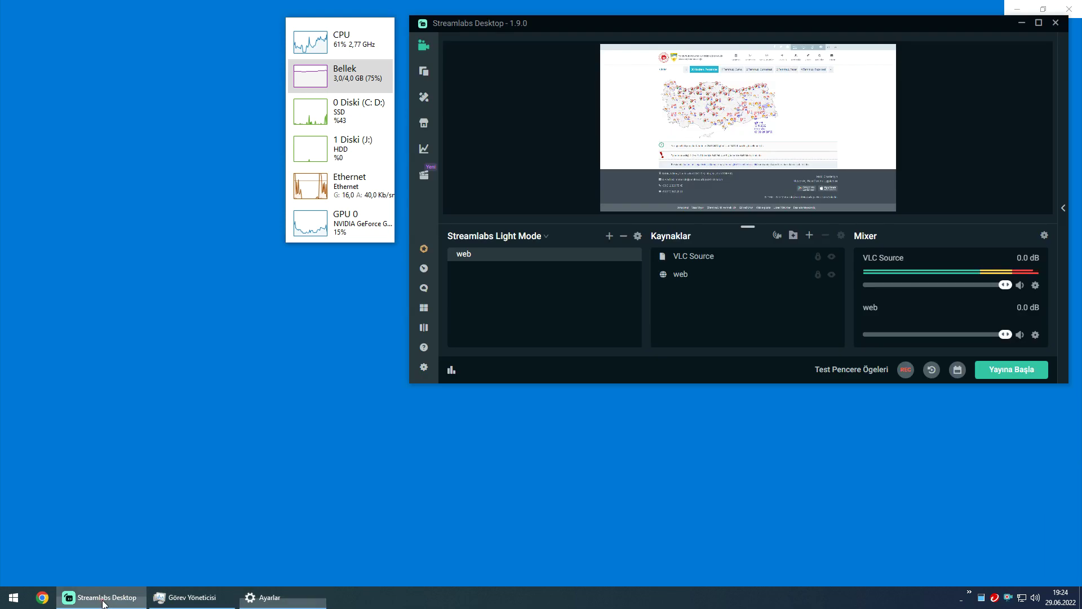
left_click(280, 601)
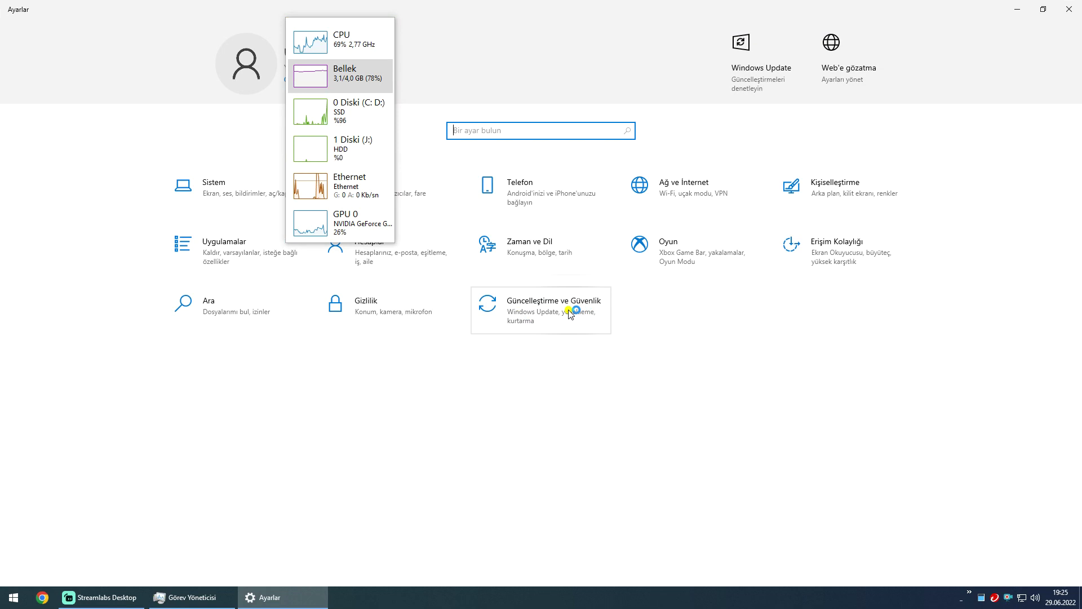
left_click(570, 313)
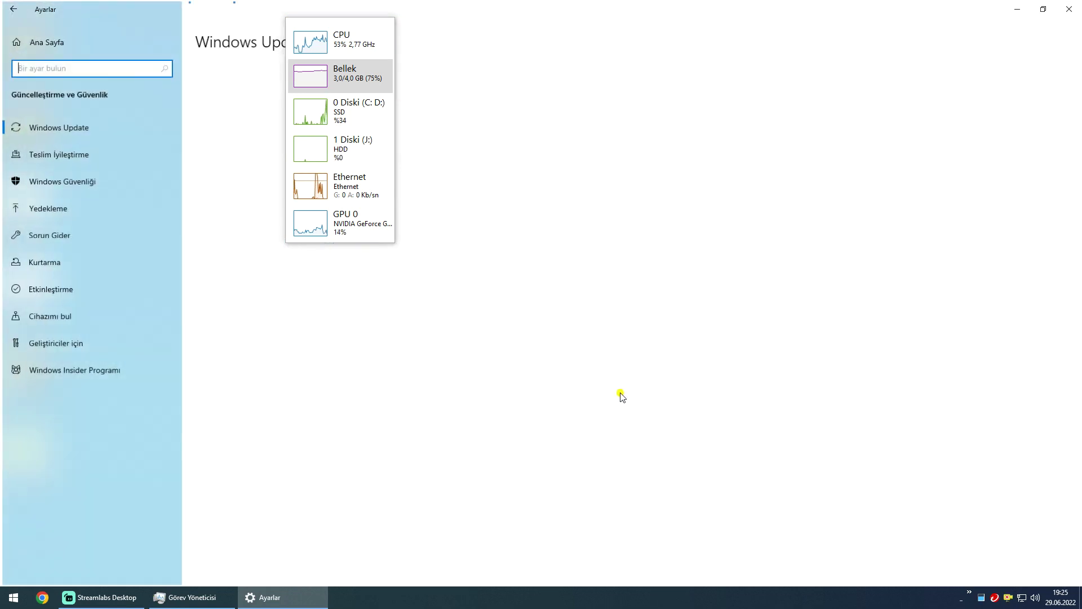
left_click(314, 27)
left_click_drag(313, 27, 478, 327)
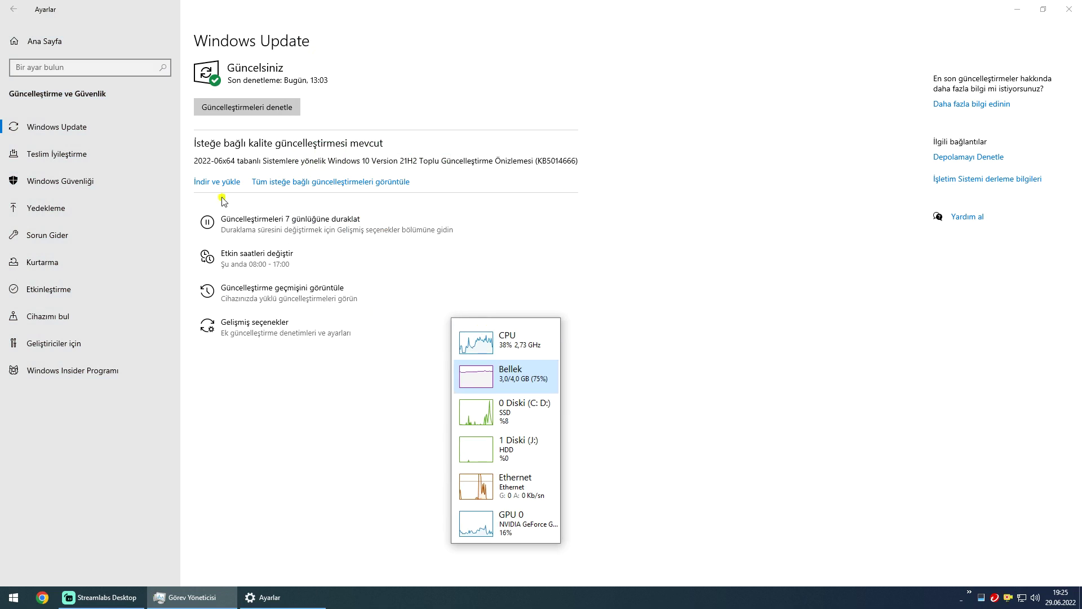
Step: Review drive C usage on the Storage settings page, then close Settings and move the performance monitor beside the Streamlabs window
left_click(954, 158)
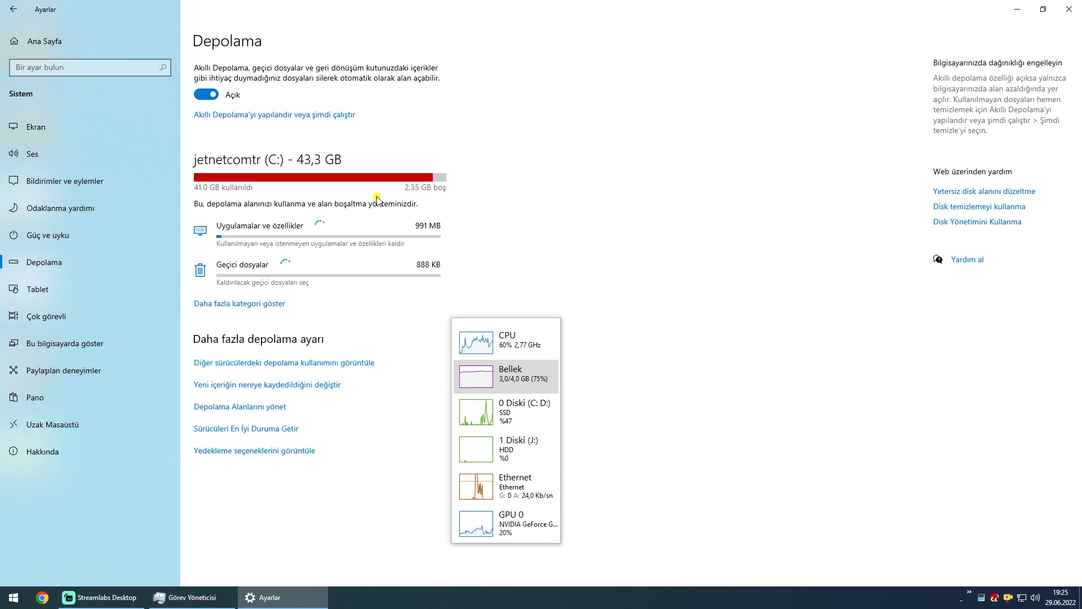
left_click(1070, 9)
left_click(254, 256)
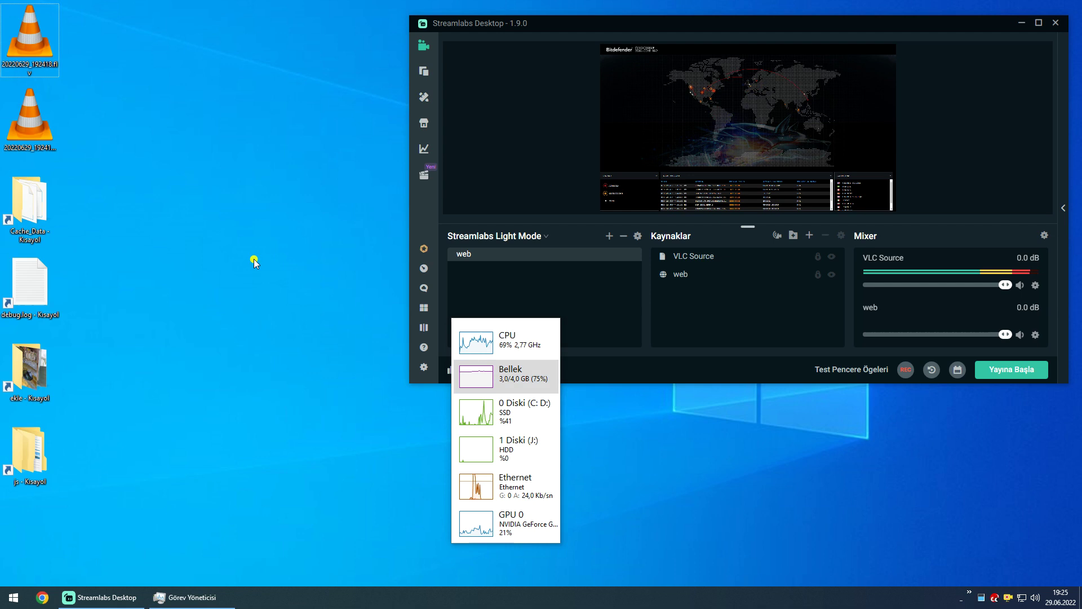
left_click_drag(544, 326, 351, 284)
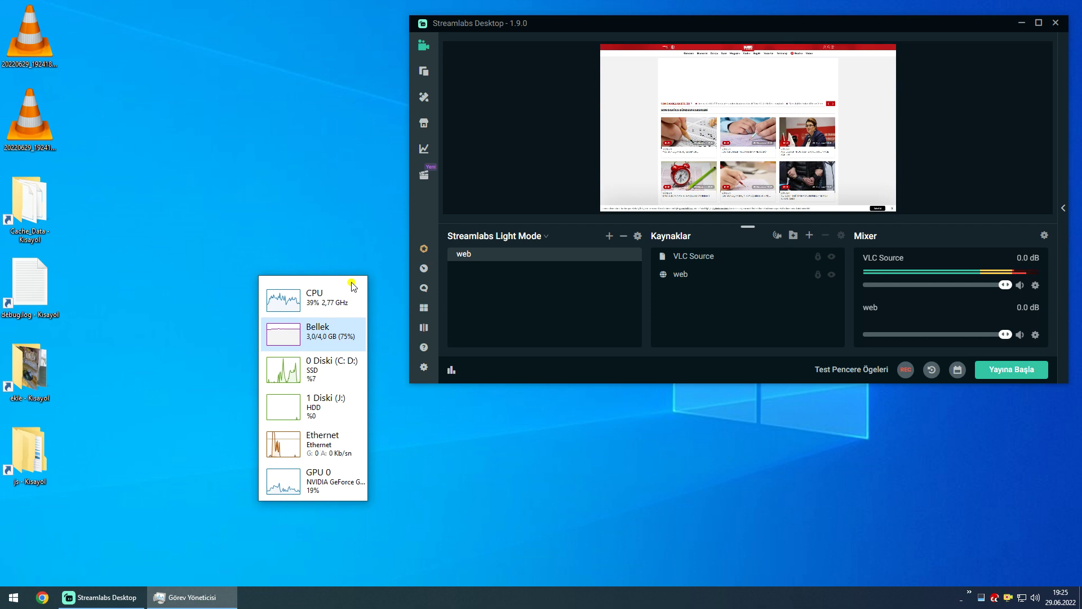
Step: Open the file location of the debug.log desktop shortcut from its properties and select the actual debug.log file
right_click(35, 289)
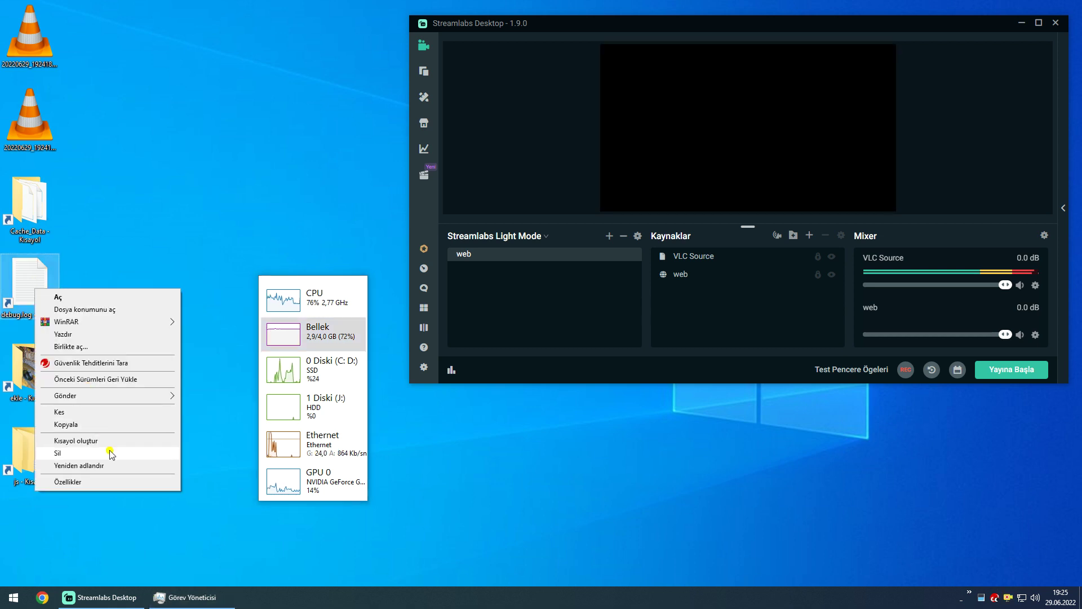
left_click(114, 483)
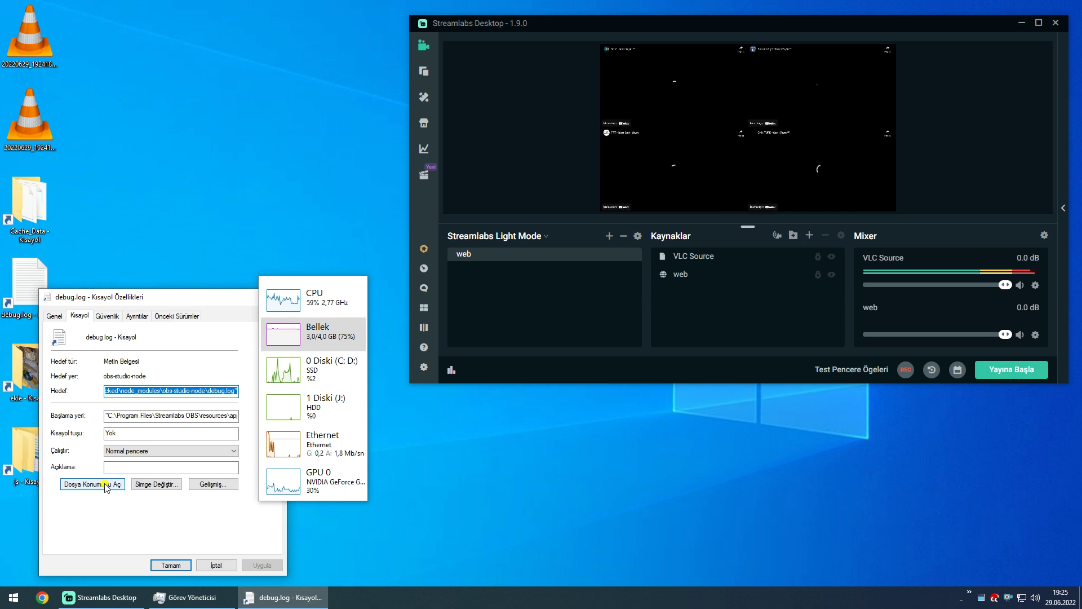
left_click(106, 485)
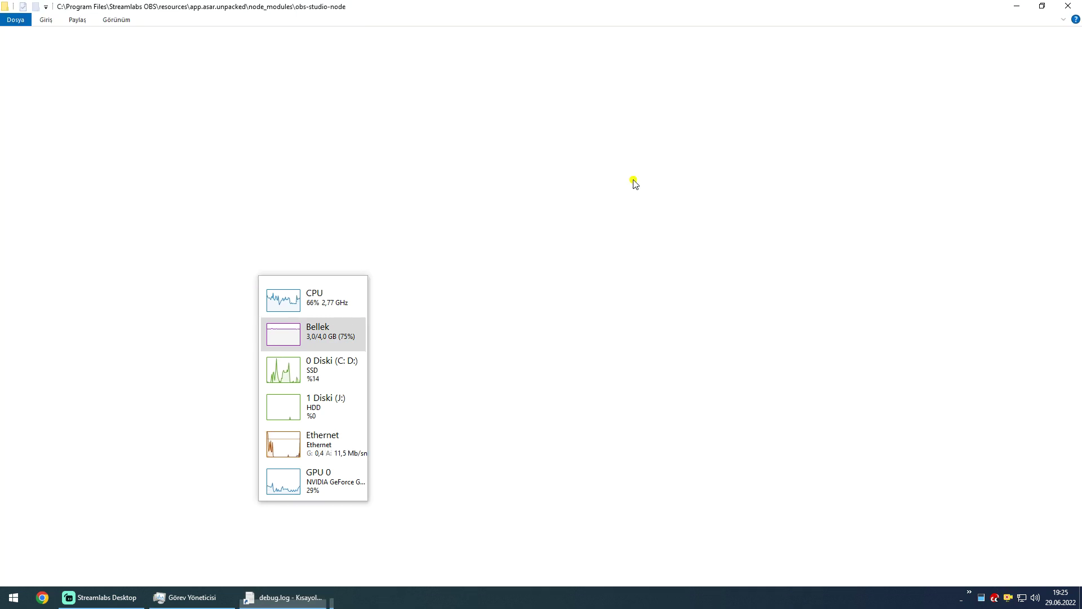
left_click(180, 214)
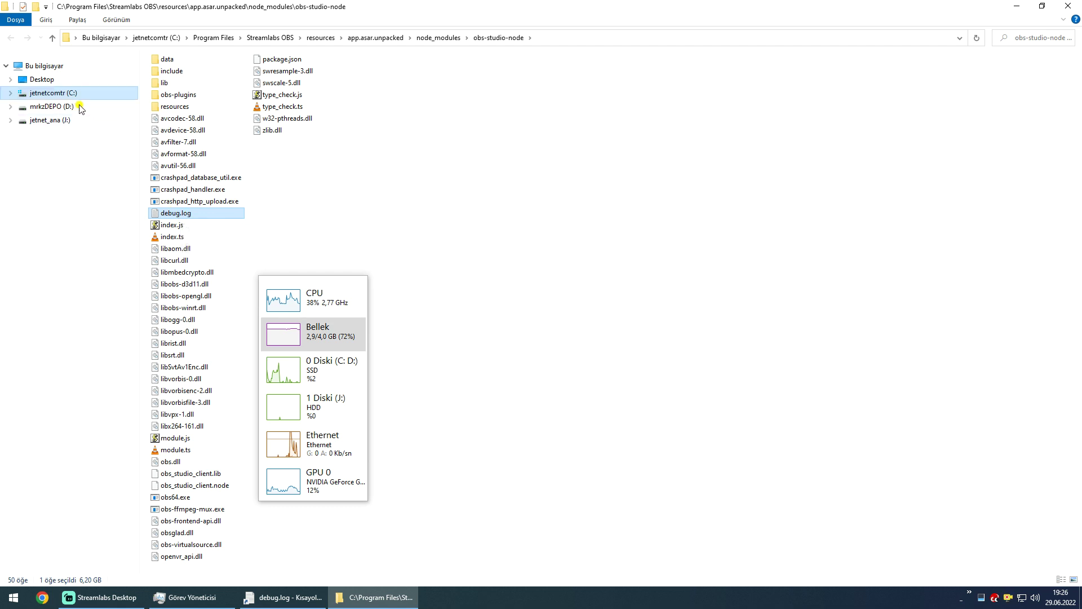
Step: Browse from the root of drive C through Program Files to the Streamlabs OBS folder
left_click(71, 94)
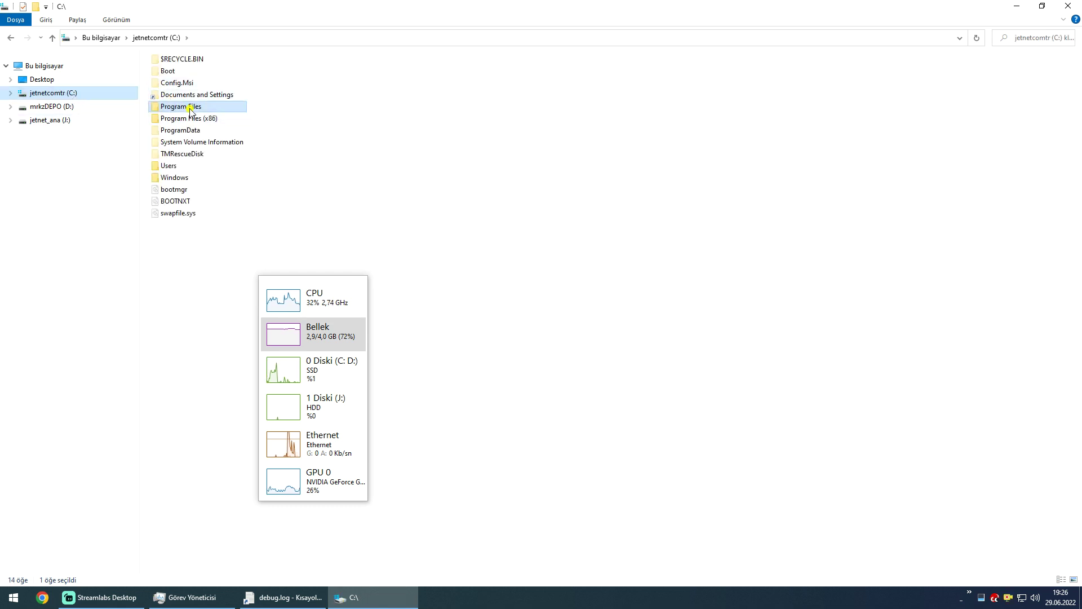
double_click(191, 107)
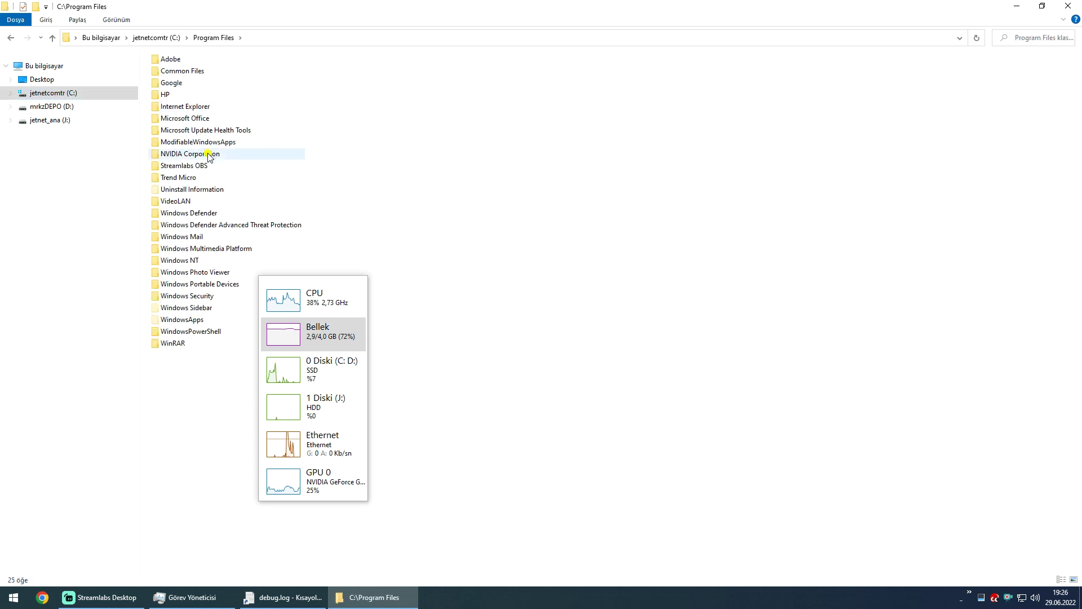
double_click(183, 167)
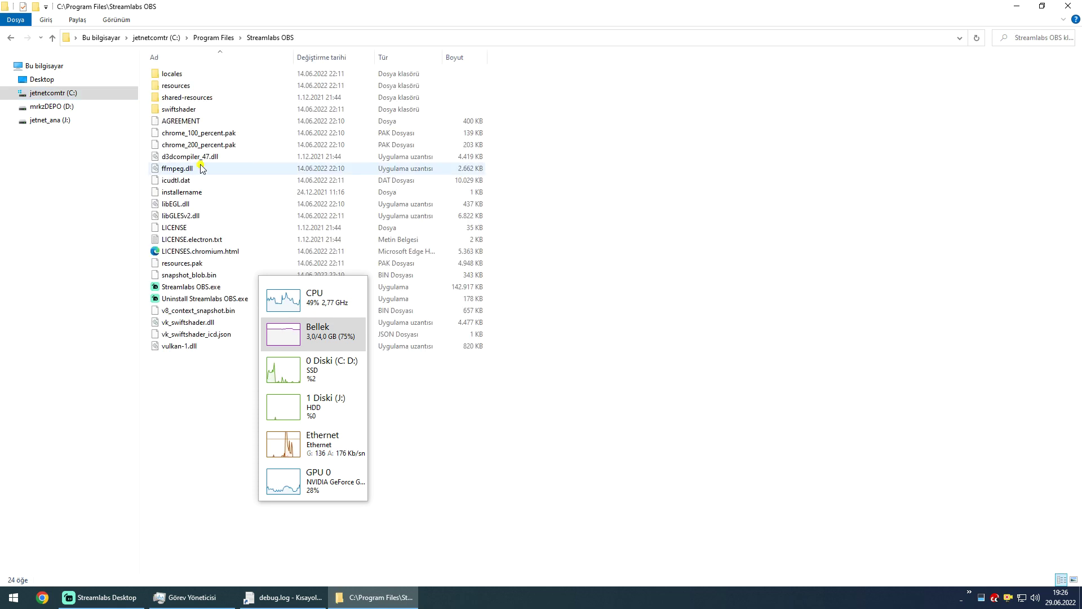
double_click(178, 99)
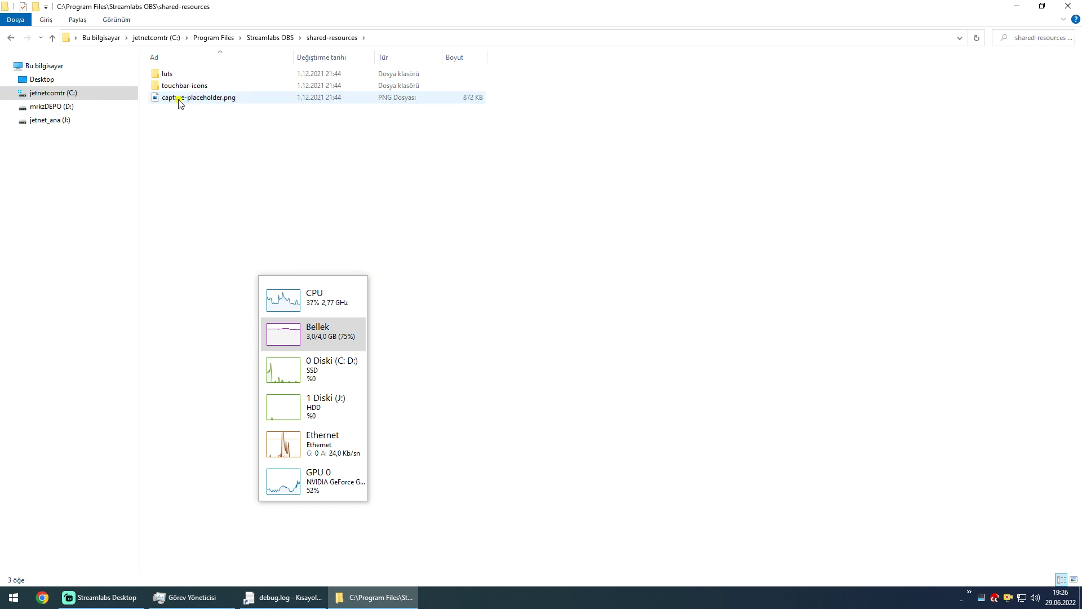
key("BackSpace")
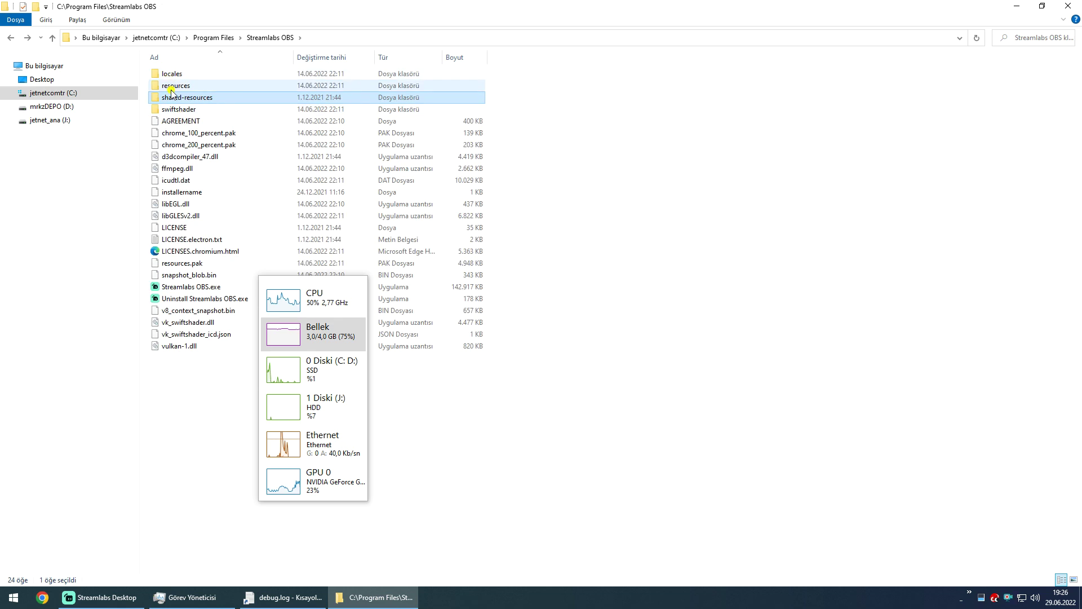
Step: Go through resources, app.asar.unpacked and node_modules into obs-studio-node, and select debug.log to check its size
double_click(174, 89)
double_click(177, 74)
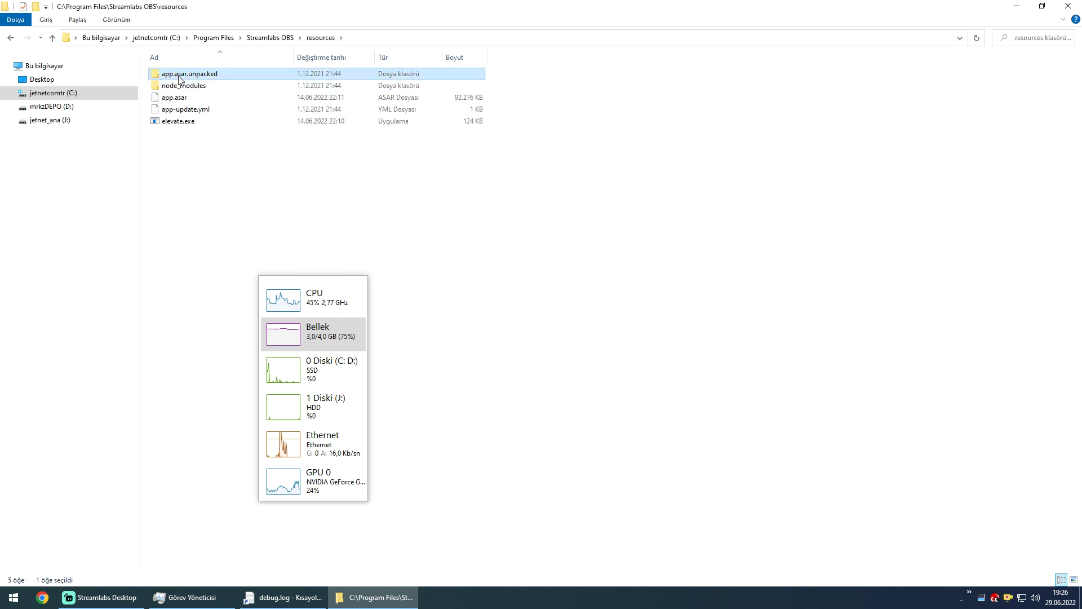
left_click(179, 78)
double_click(179, 77)
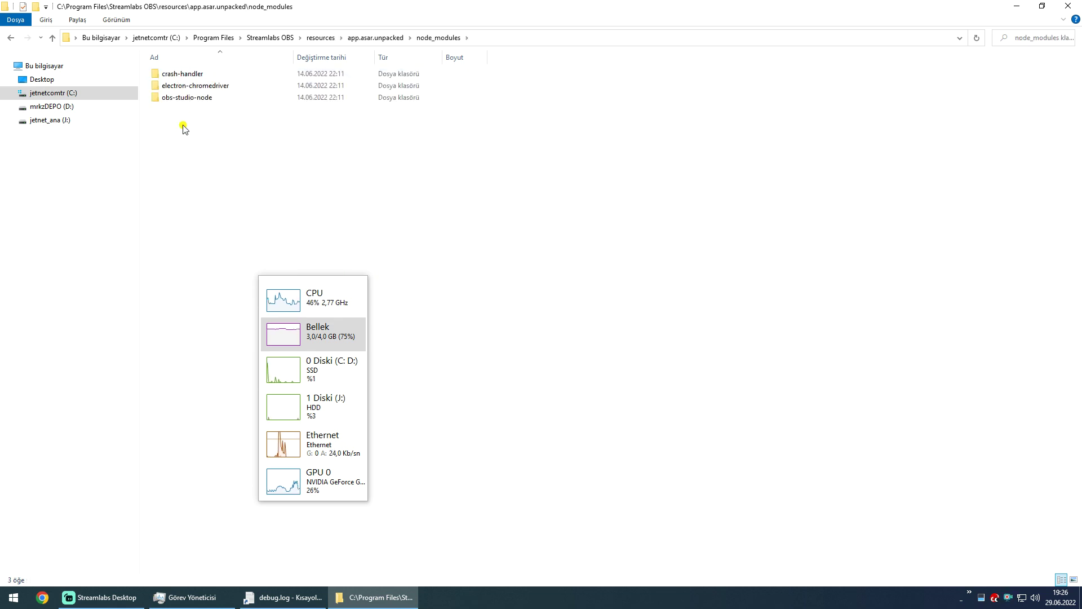
left_click(183, 99)
double_click(184, 100)
left_click(178, 215)
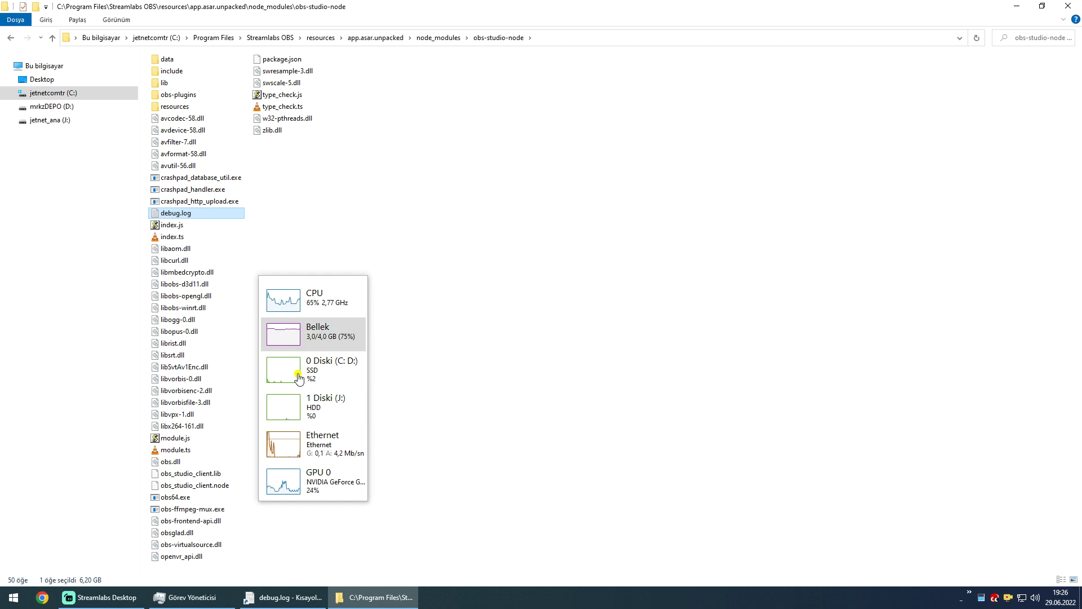
left_click(297, 214)
left_click(202, 215)
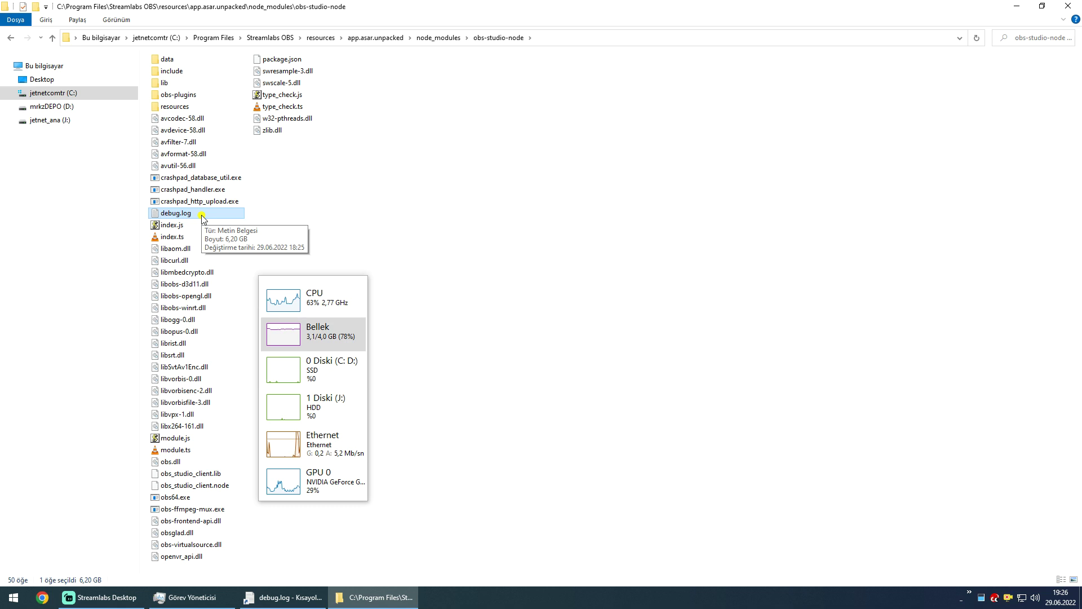
Step: Switch to Google Chrome and load the jetnet.com.tr home page
left_click(84, 597)
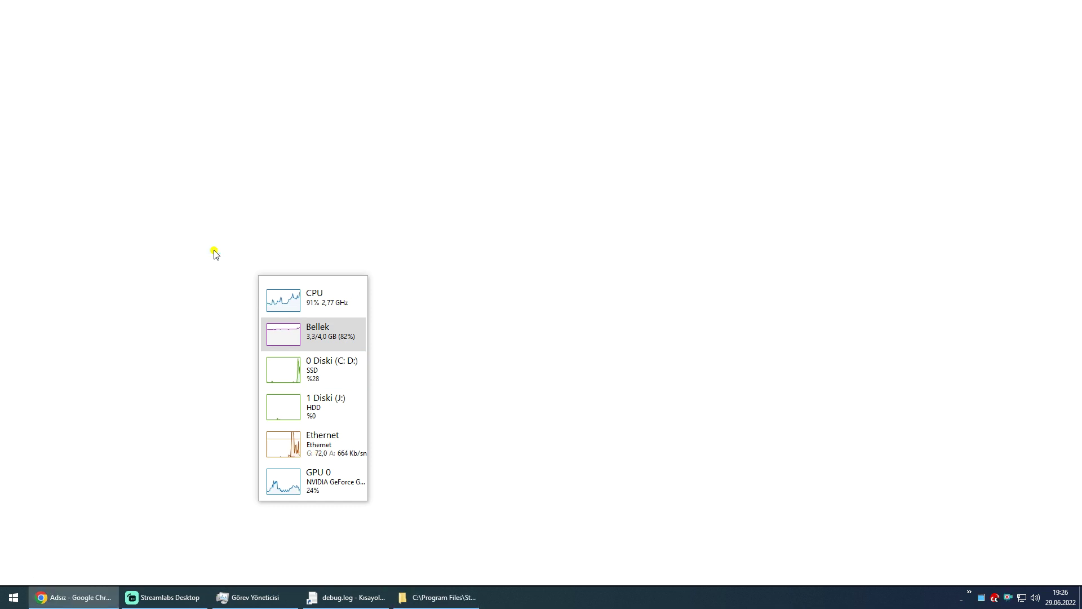
left_click(66, 30)
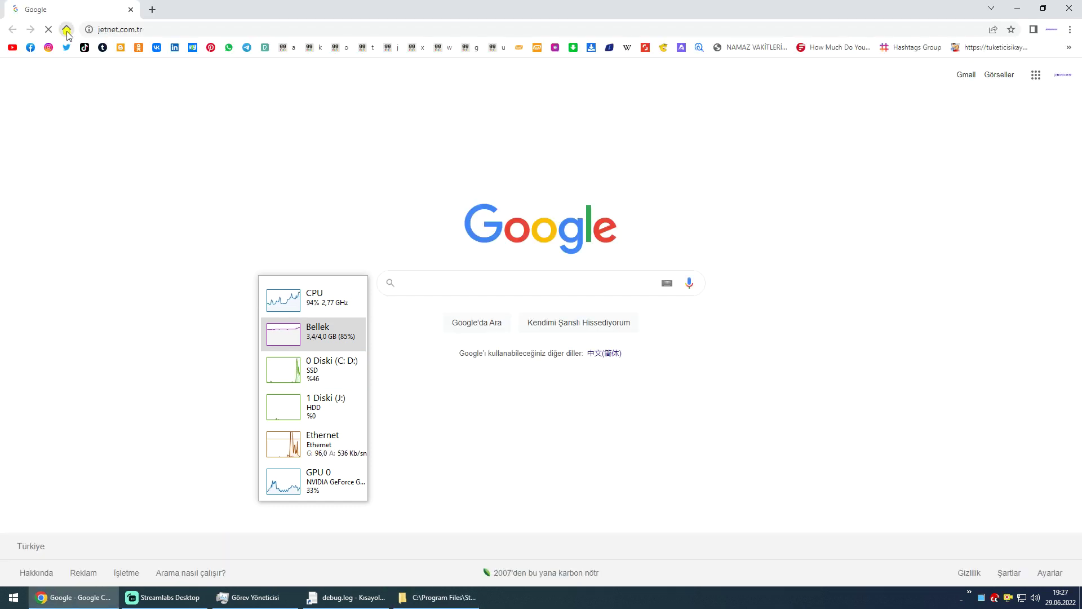
left_click(823, 394)
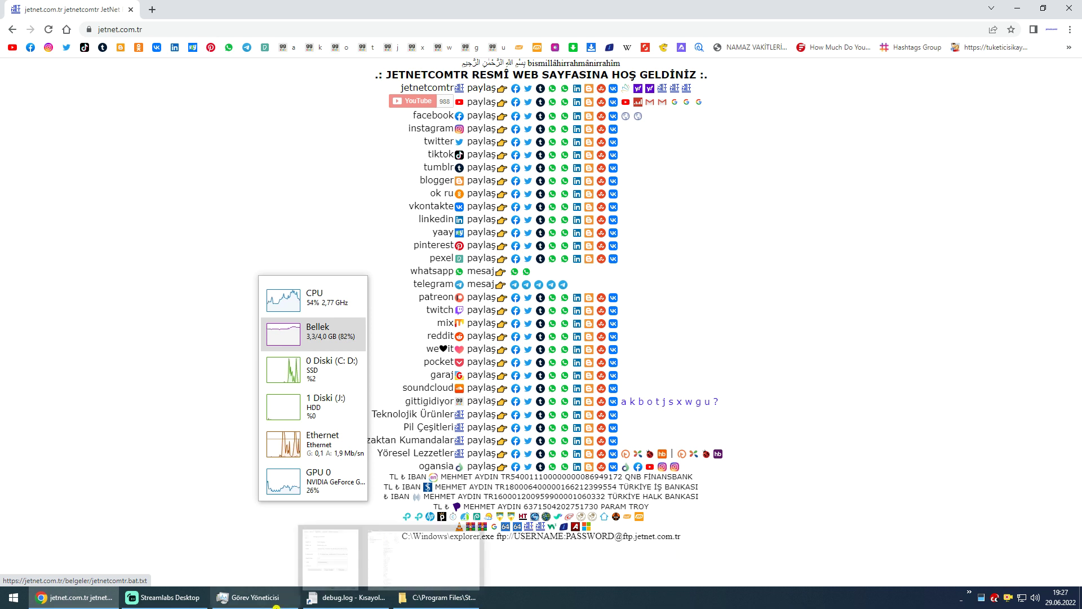
Step: Switch back to the obs-studio-node folder in File Explorer and select debug.log
left_click(168, 598)
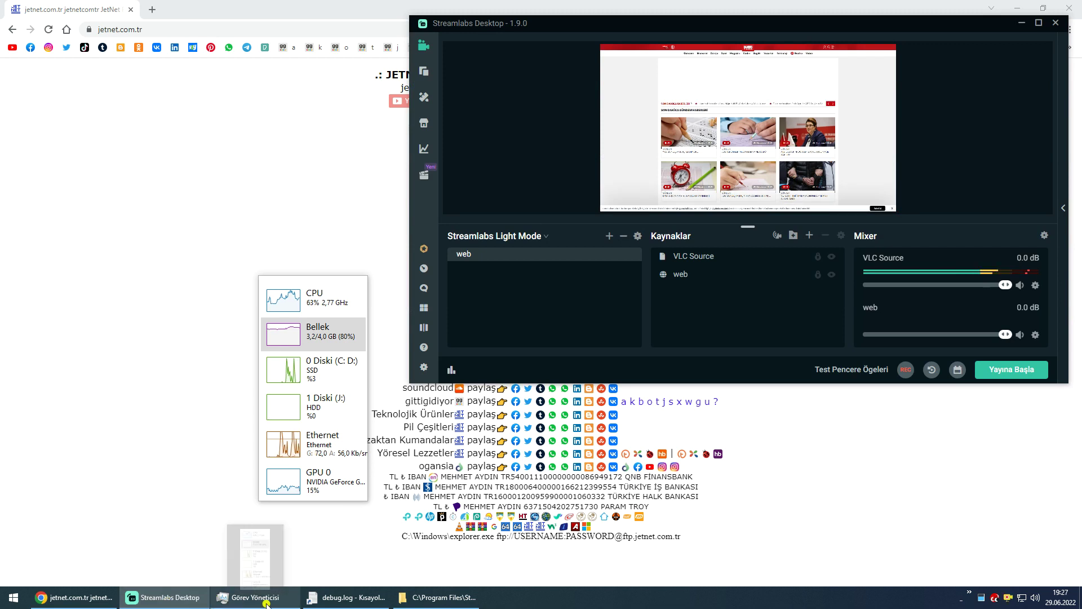
left_click(440, 598)
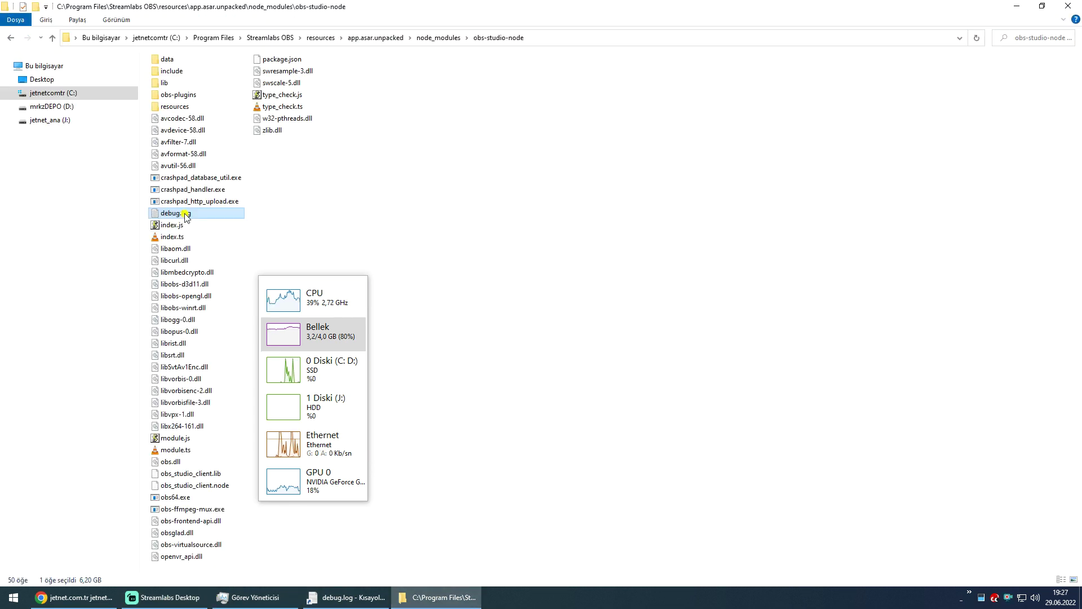
left_click(339, 203)
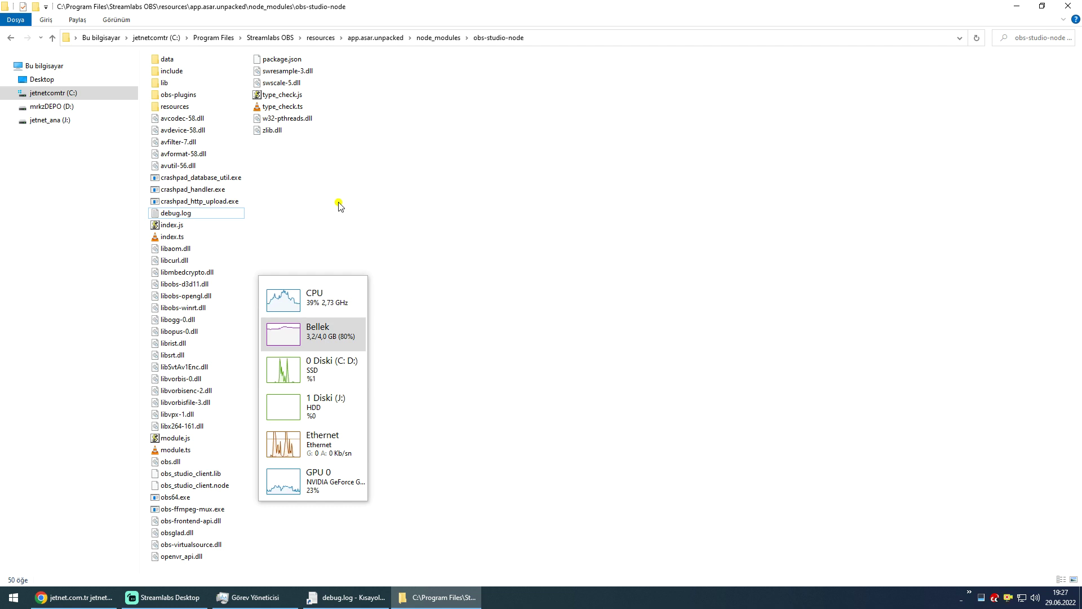
left_click(185, 216)
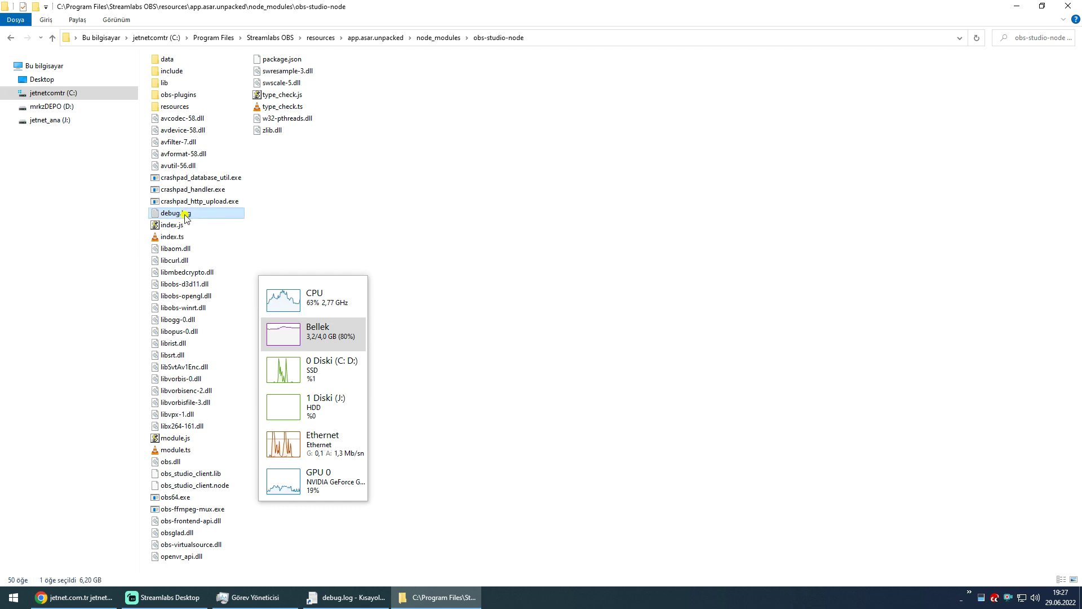